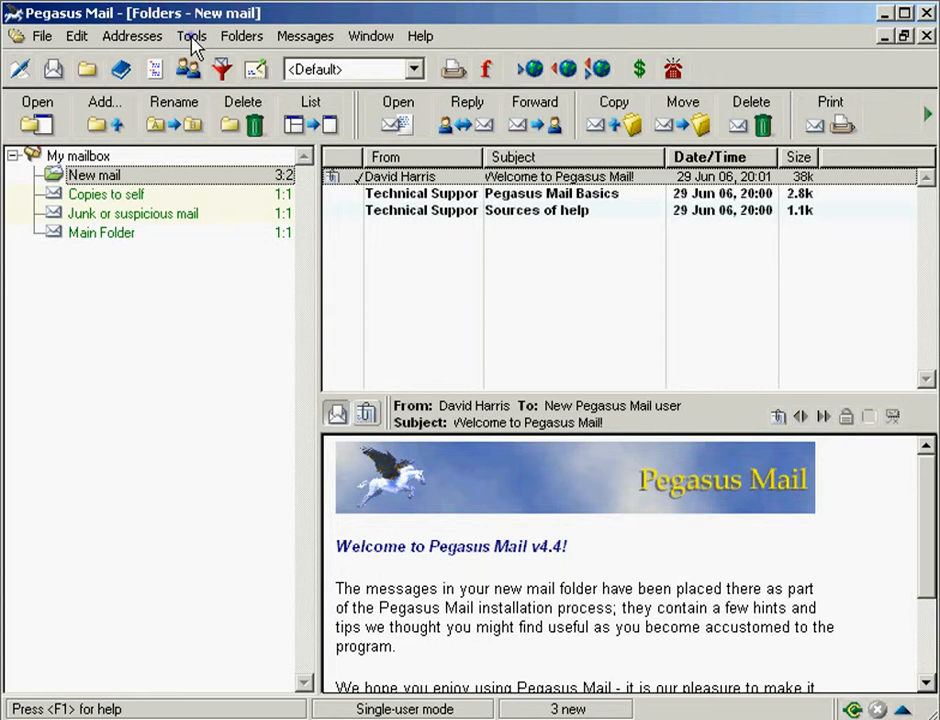
Step: Open Internet options from the Tools menu and enter the account's e-mail address as the Internet e-mail address
click(193, 40)
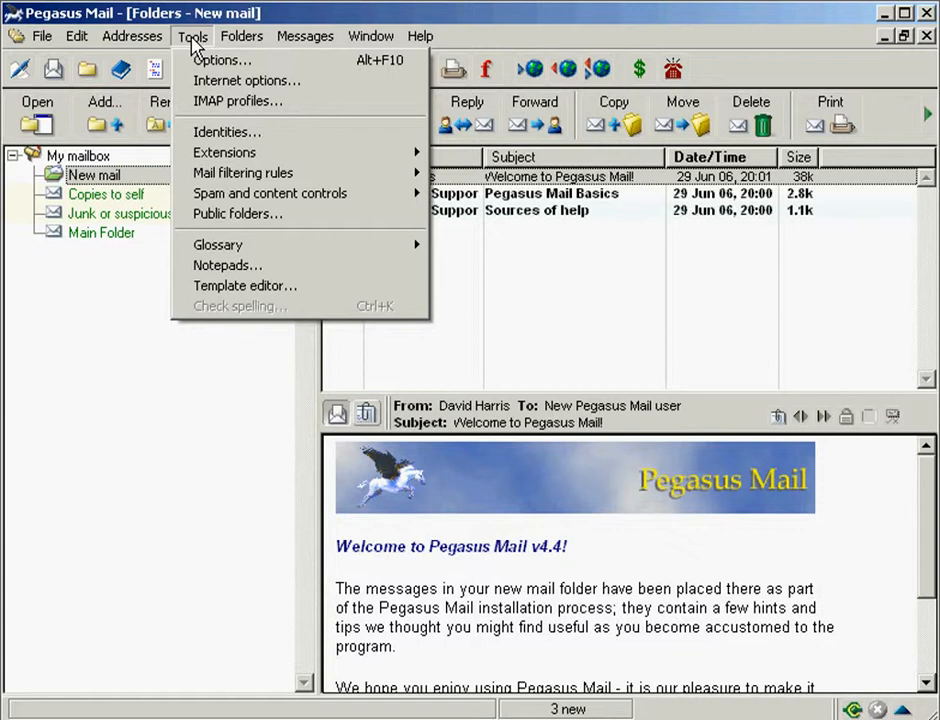
click(322, 85)
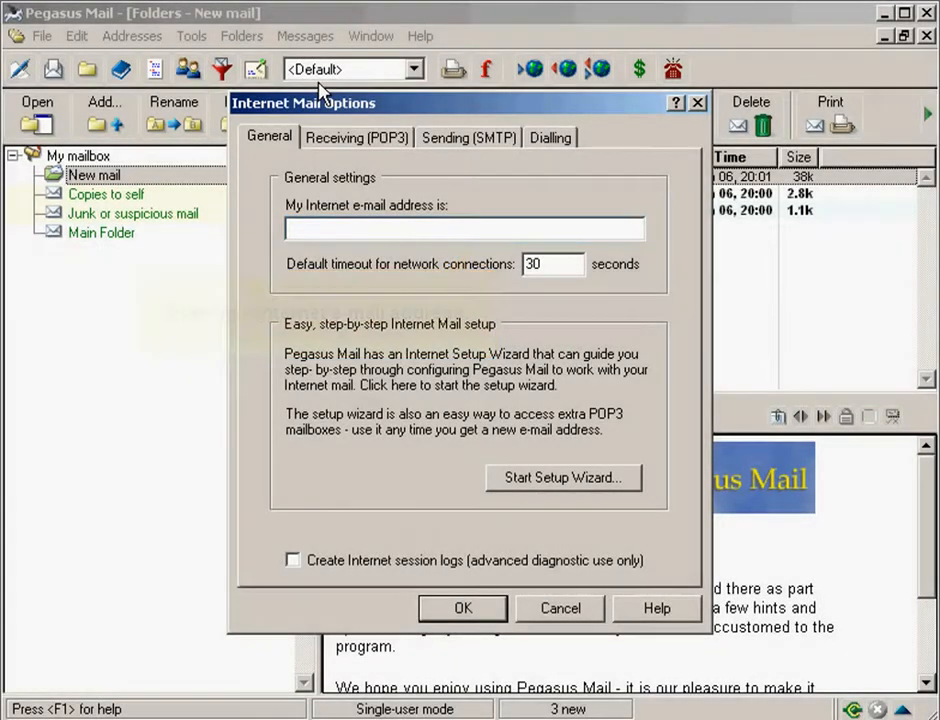
text(demo@de)
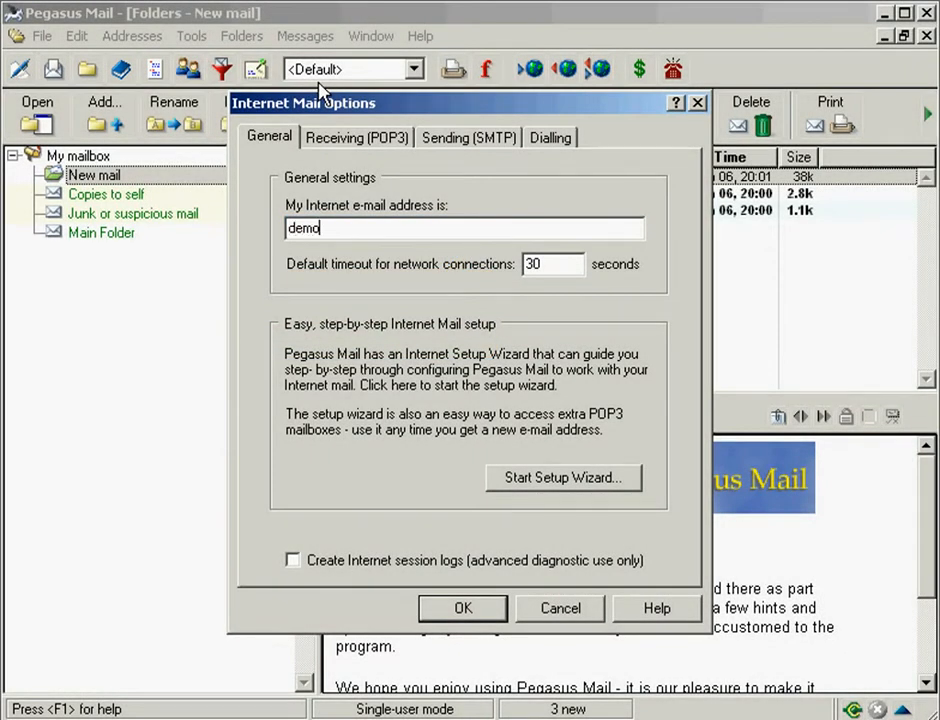
text(mo-domain.net)
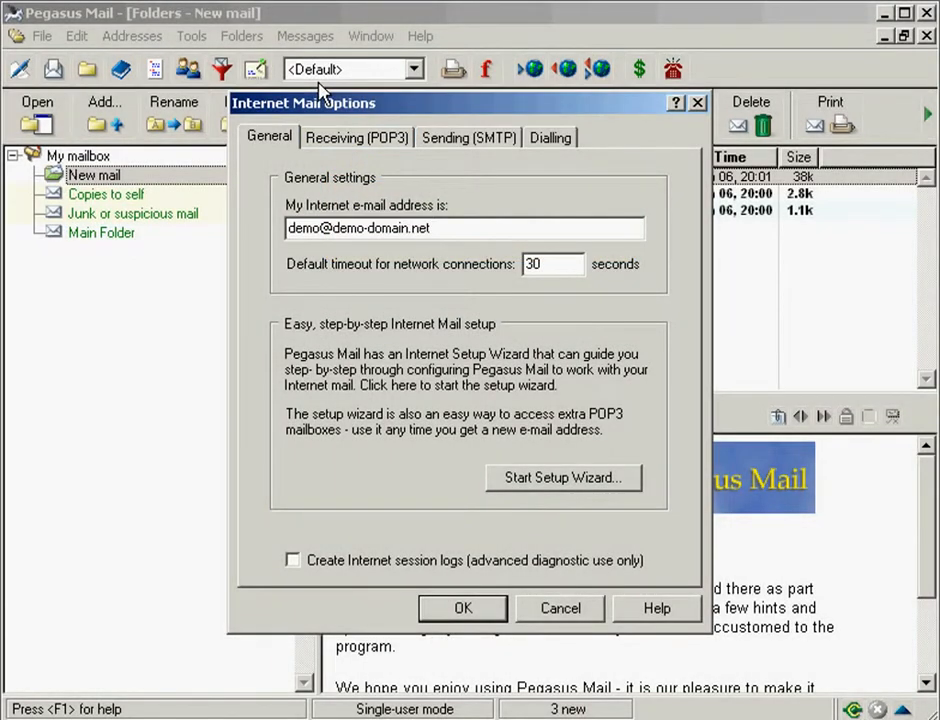
Step: Start a new POP3 definition from the Receiving (POP3) tab's host list
click(356, 142)
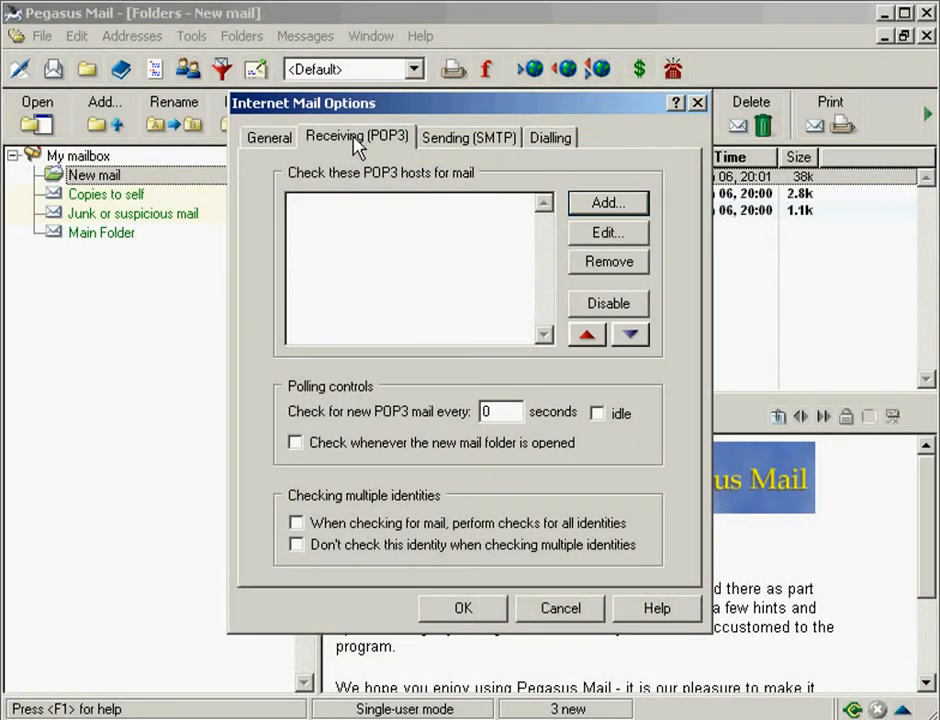
click(585, 201)
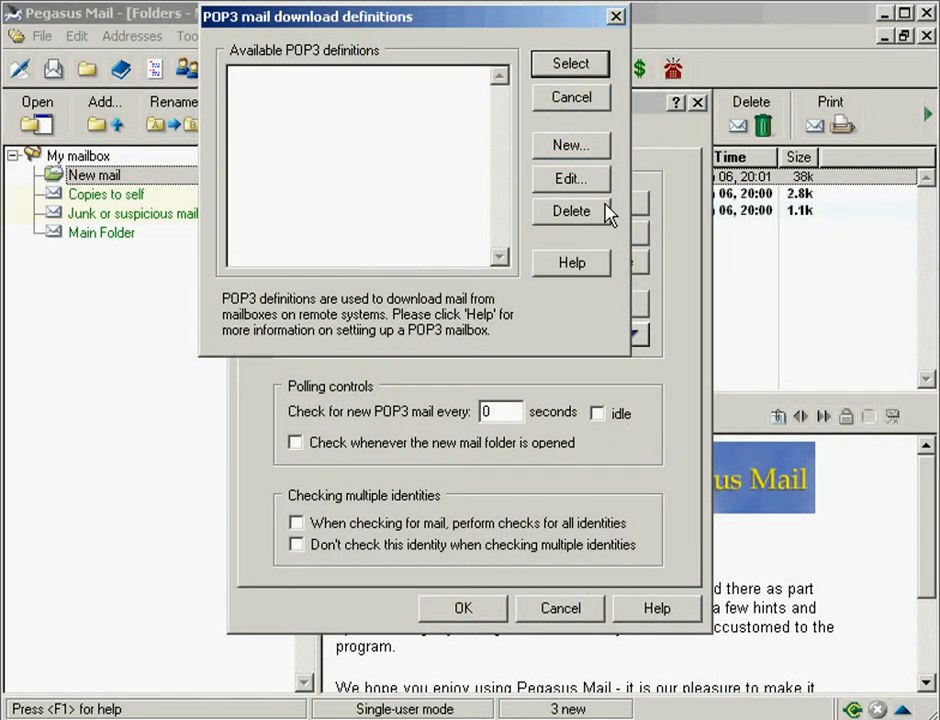
click(571, 146)
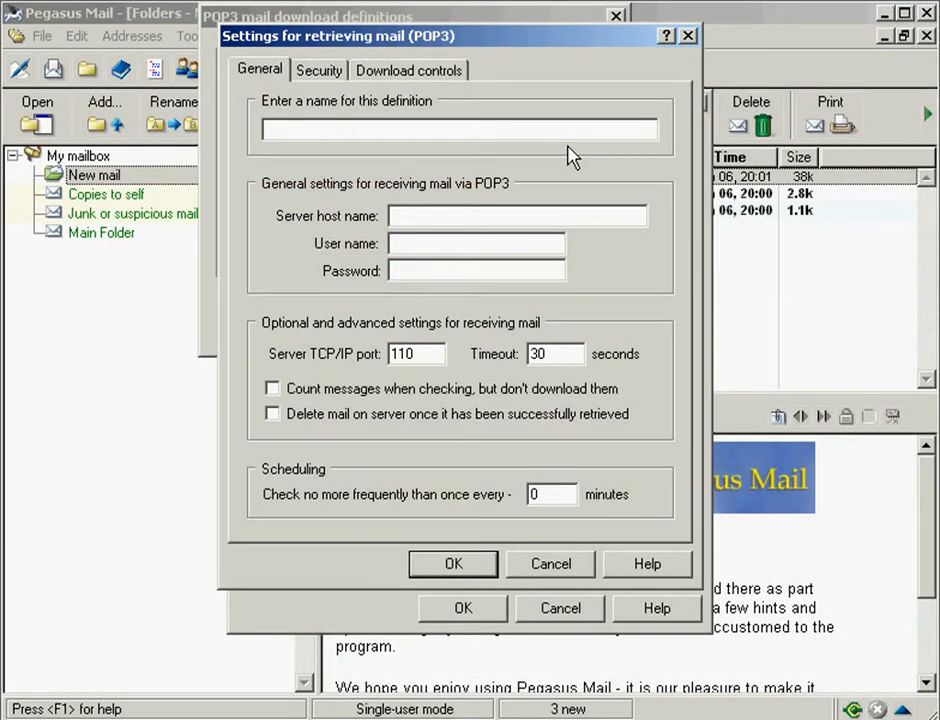
Step: Name the POP3 definition after the account address with server host mail.demo-domain.net
text(demo@demo-doma)
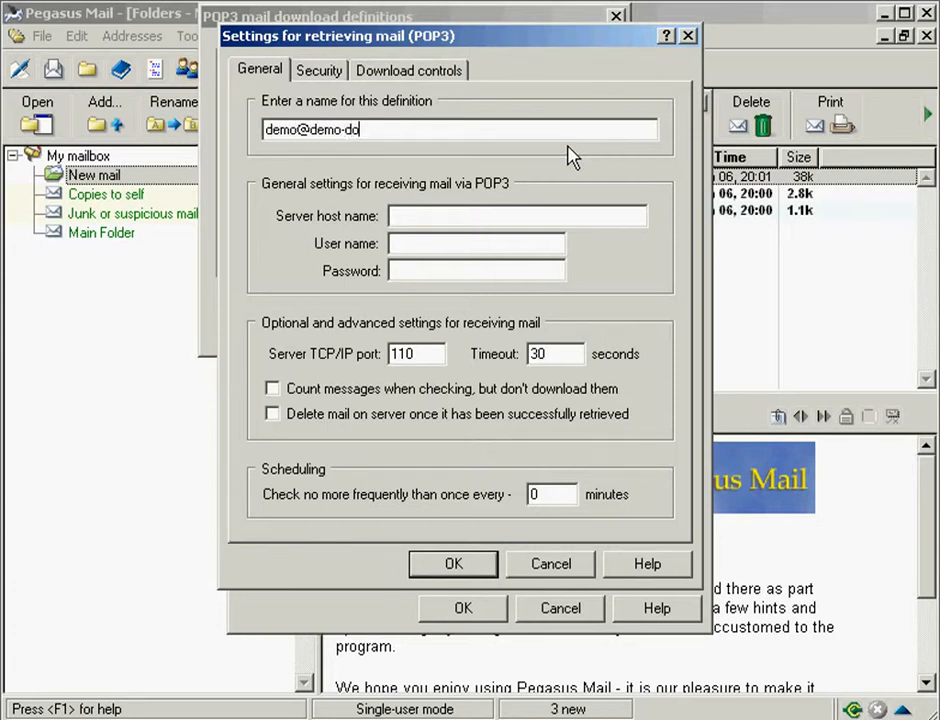
text(in.net)
key(Tab)
click(397, 221)
text(mail.demo)
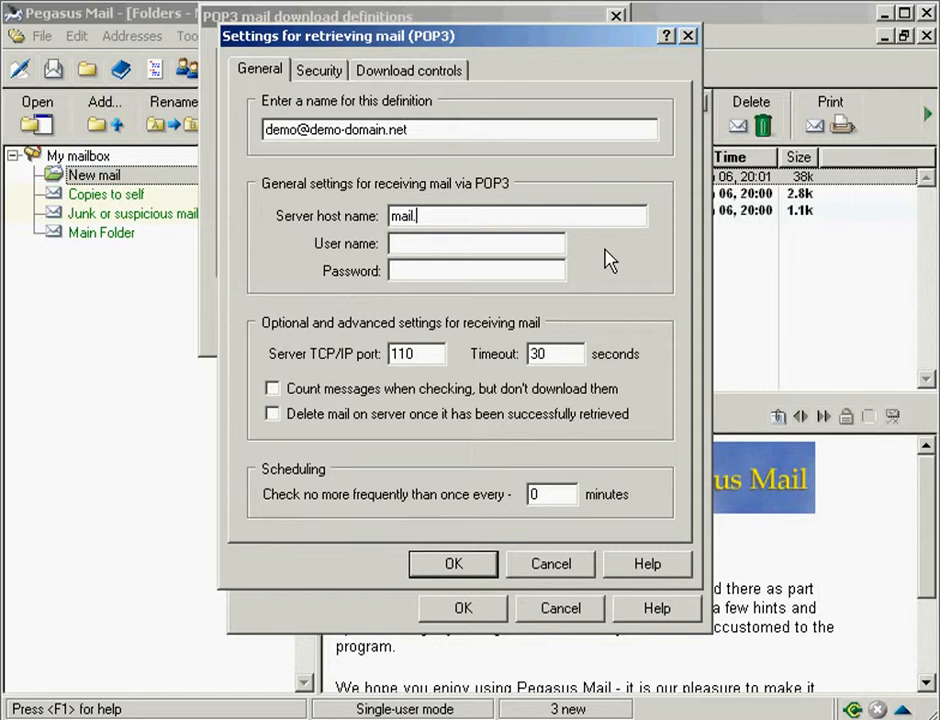
text(-domain.net)
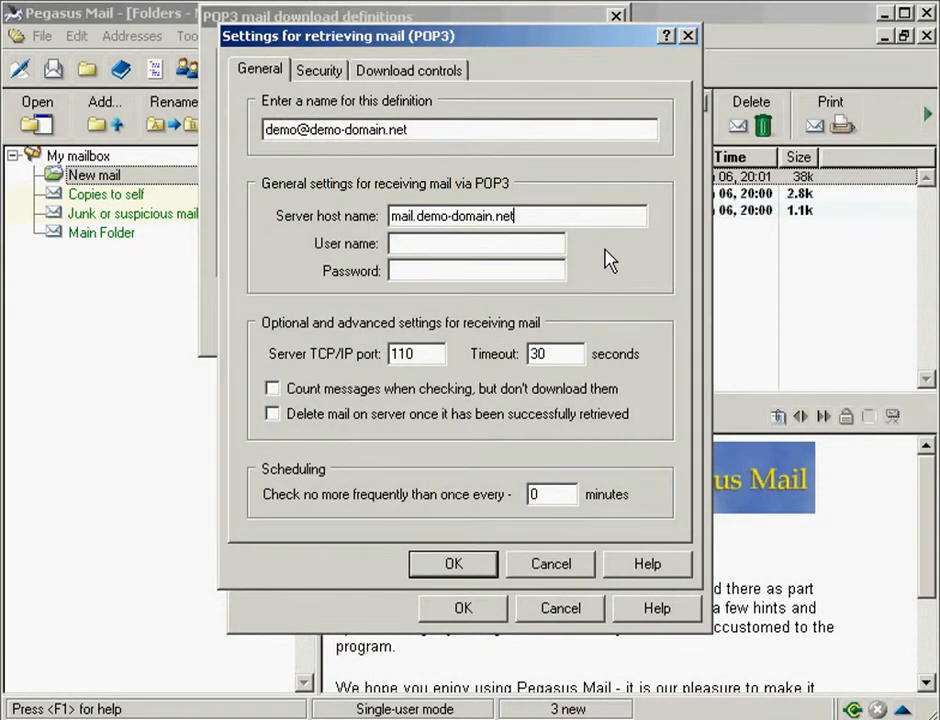
Step: Enter the account's user name and password, and enable deleting mail on server once retrieved
click(394, 245)
text(demo@demo-domain.net)
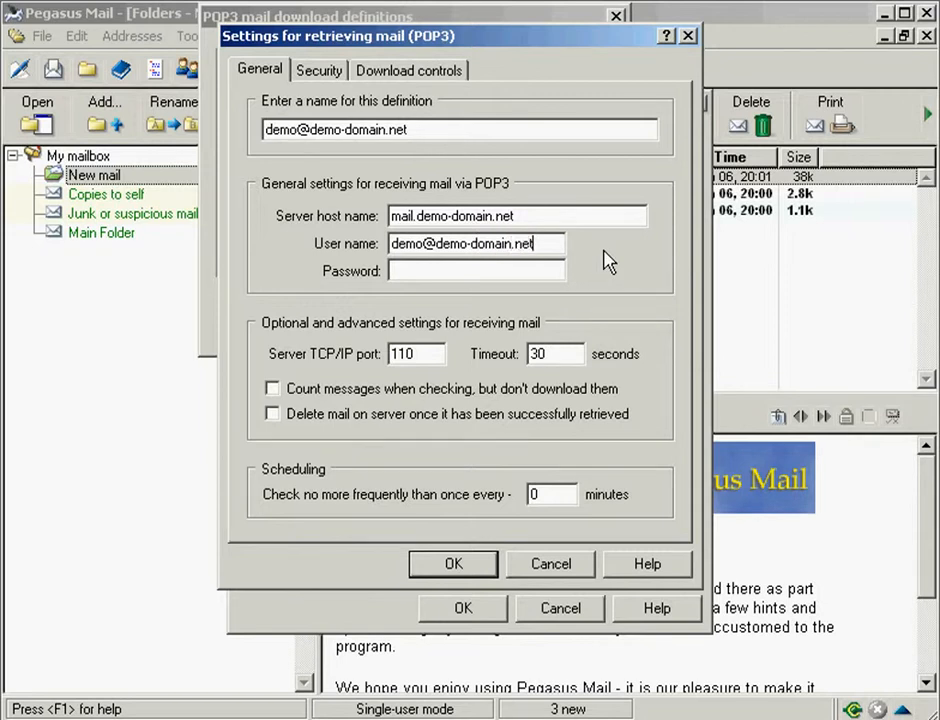
key(Tab)
click(394, 271)
text(secret)
click(273, 414)
Step: Save the POP3 definition and add it to the hosts checked for mail
click(453, 563)
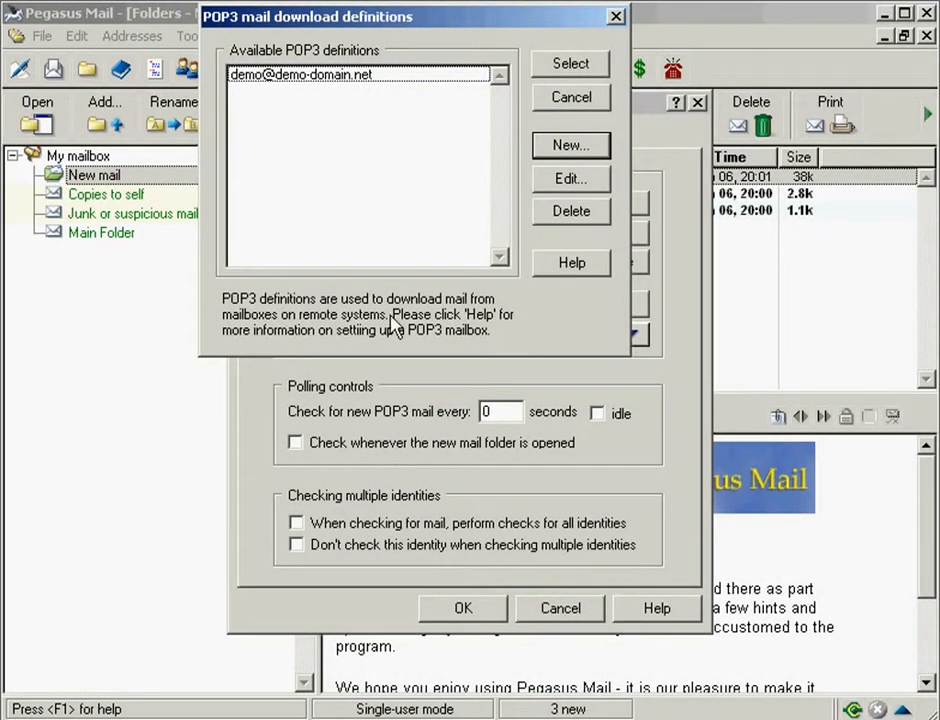
click(387, 80)
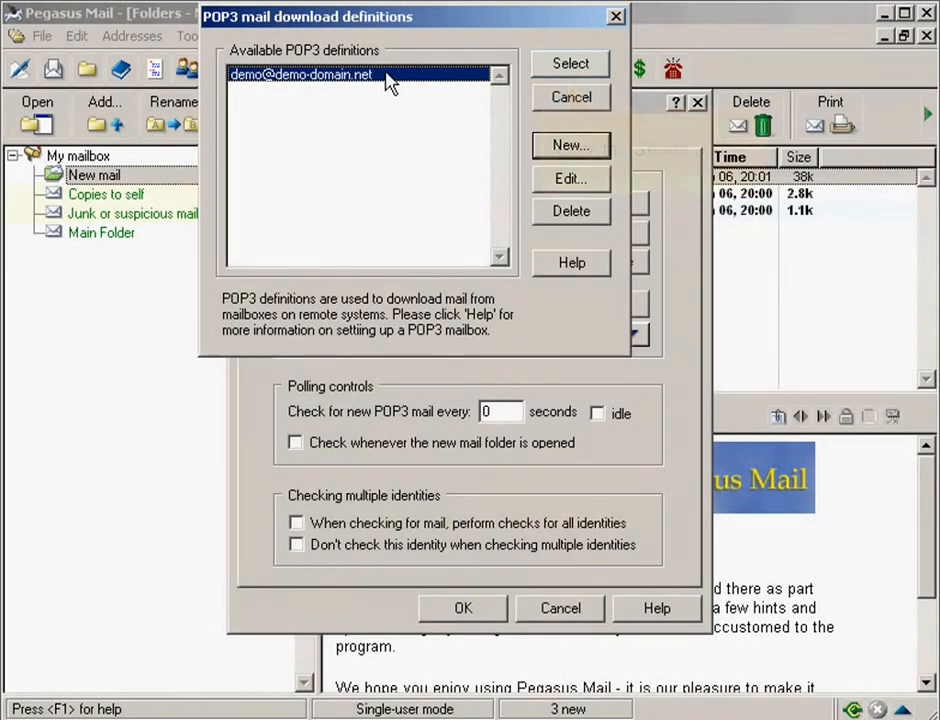
click(560, 66)
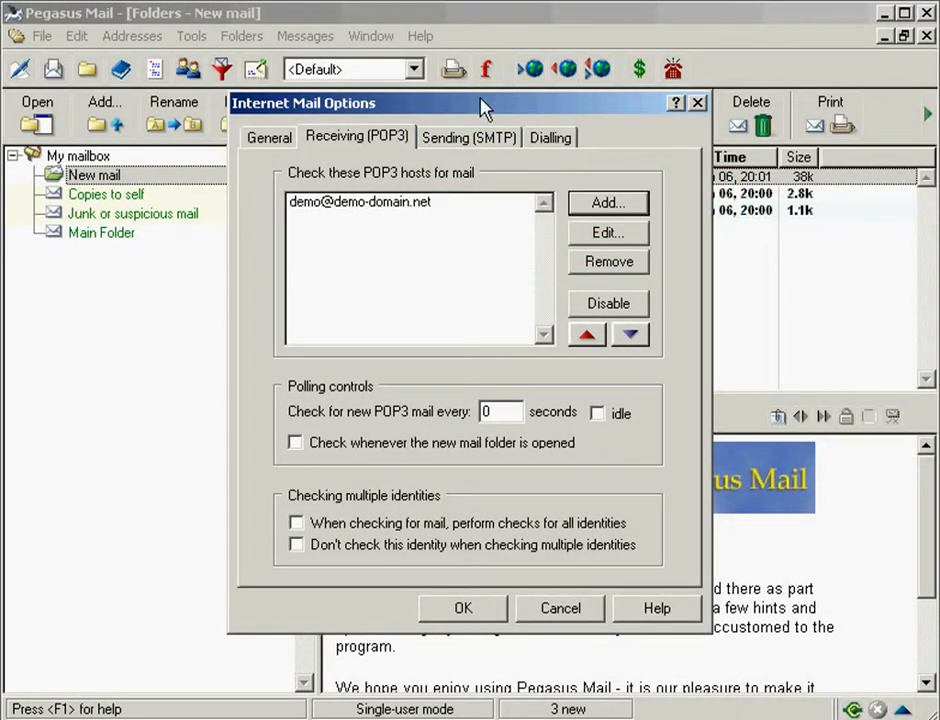
Step: Start a new SMTP definition from the Sending (SMTP) tab's host list
click(475, 145)
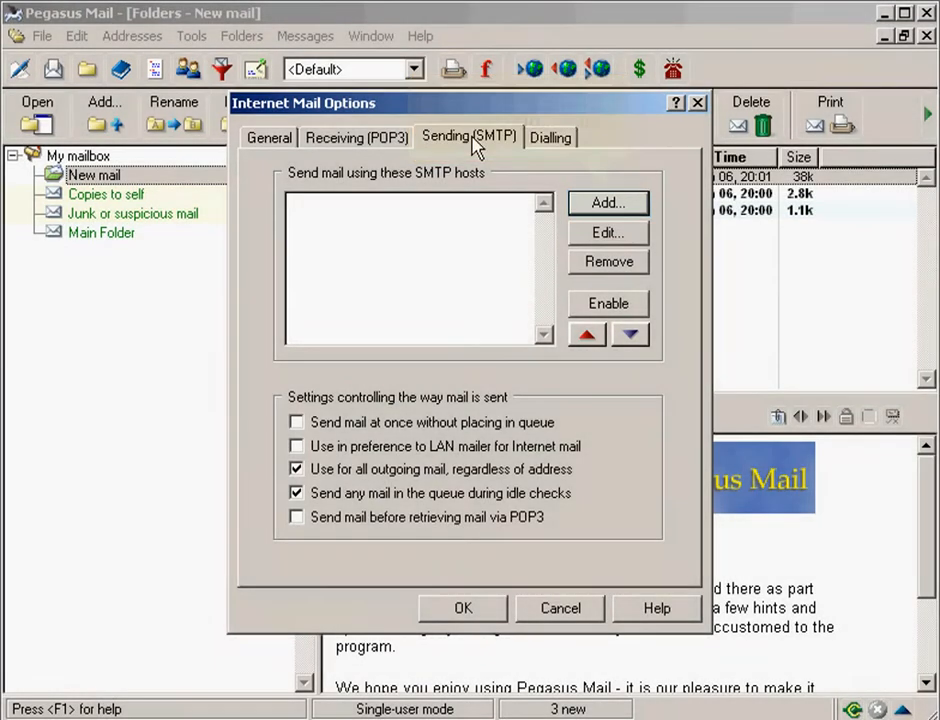
click(607, 203)
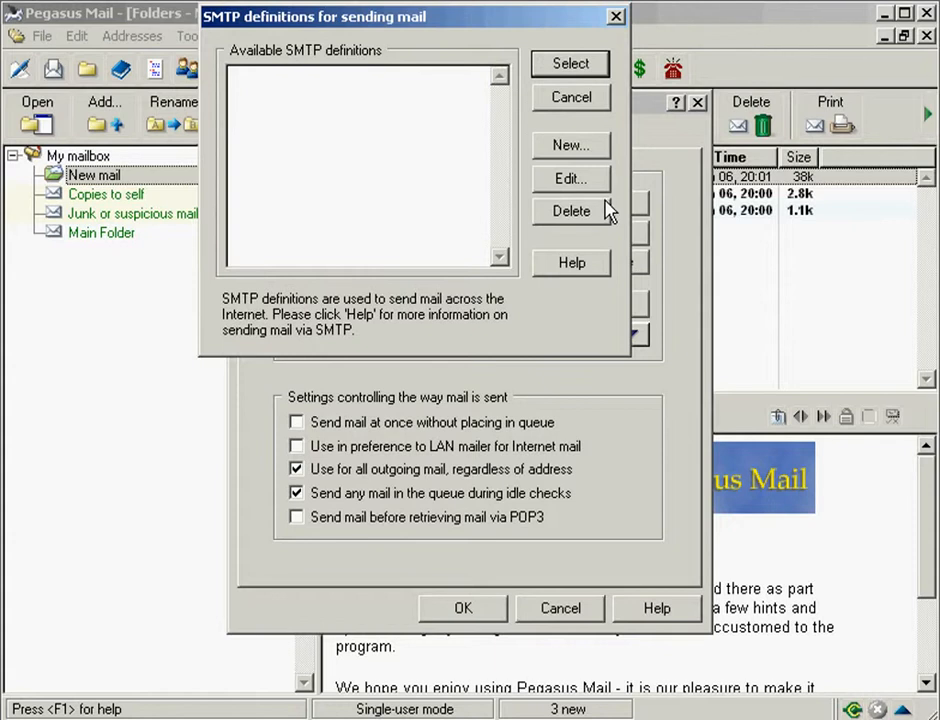
click(570, 147)
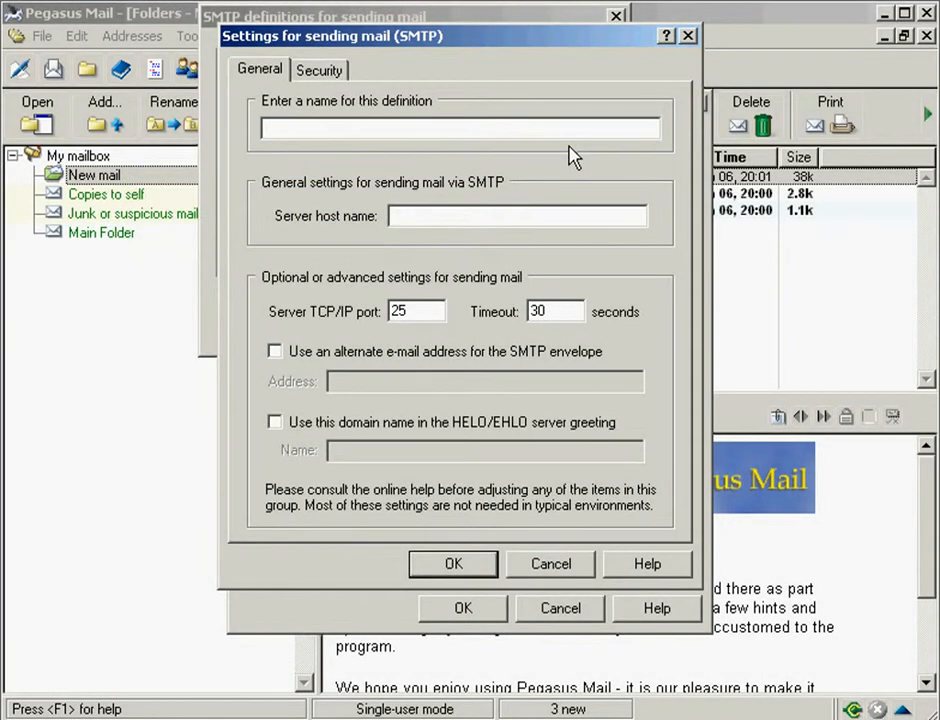
Step: Name the SMTP definition after the account address, host mail.demo-domain.net, port 26
text(demo@demo-doma)
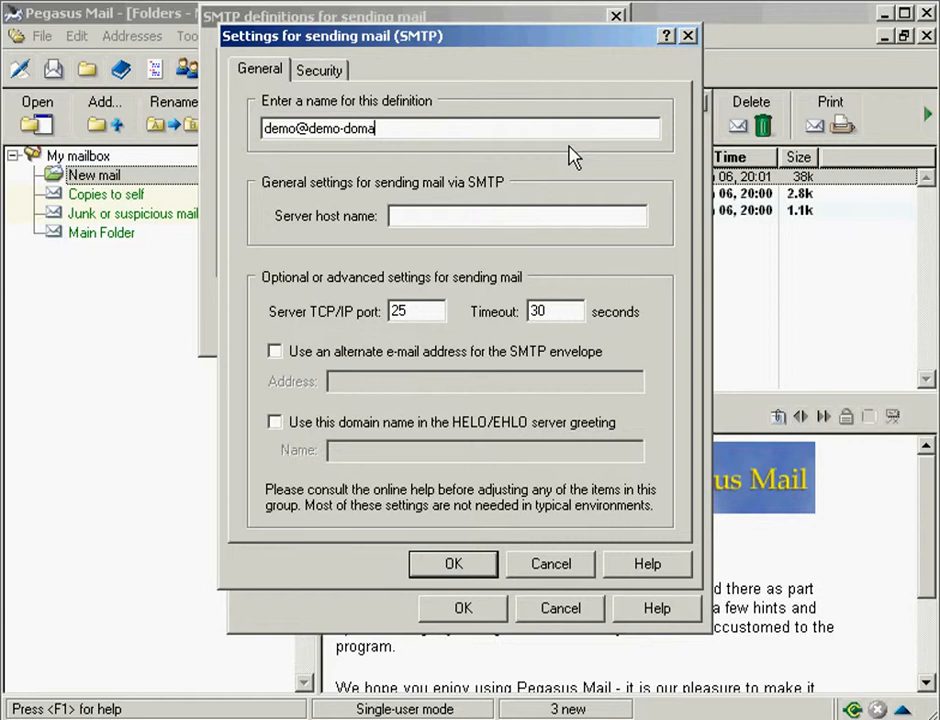
text(in.net)
click(393, 214)
text(mail.de)
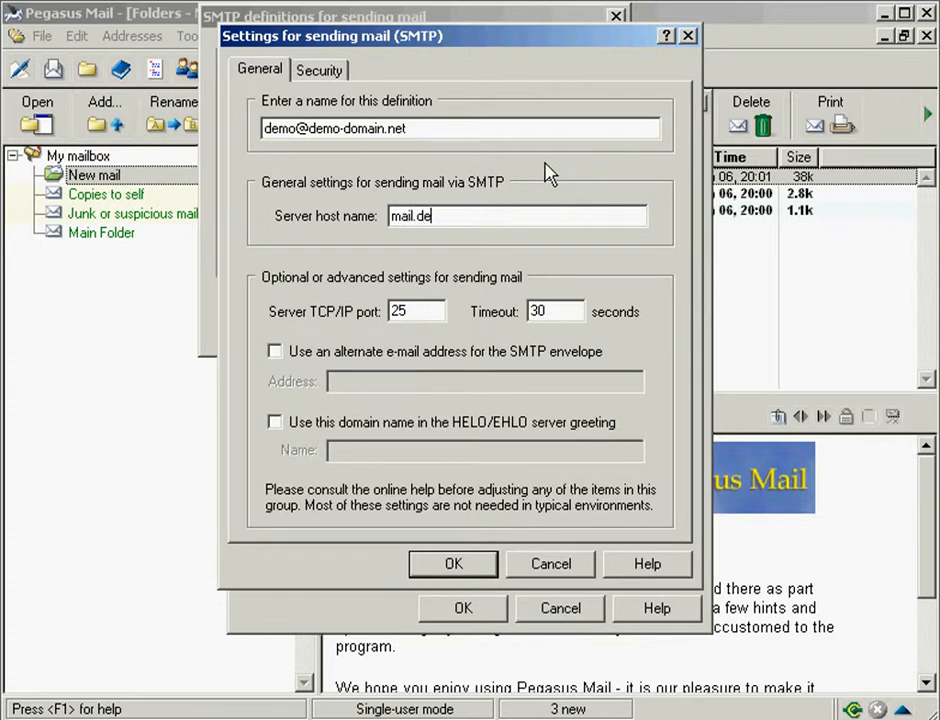
text(mo-domain.net)
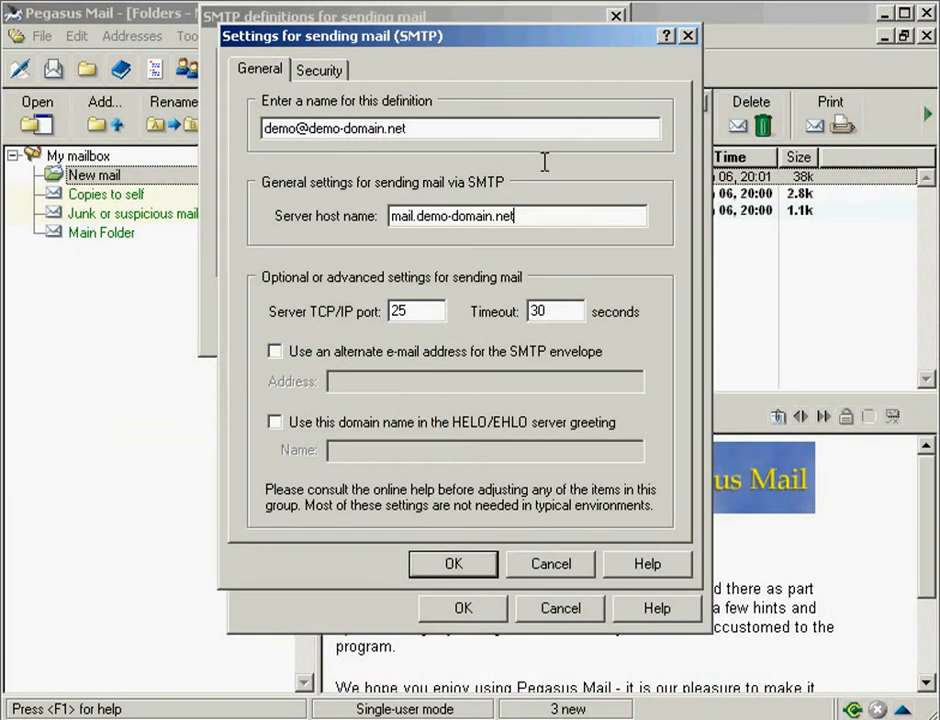
double_click(400, 313)
text(26)
Step: On the Security tab, have SMTP log in using the account's POP3 definition credentials, then save
click(320, 71)
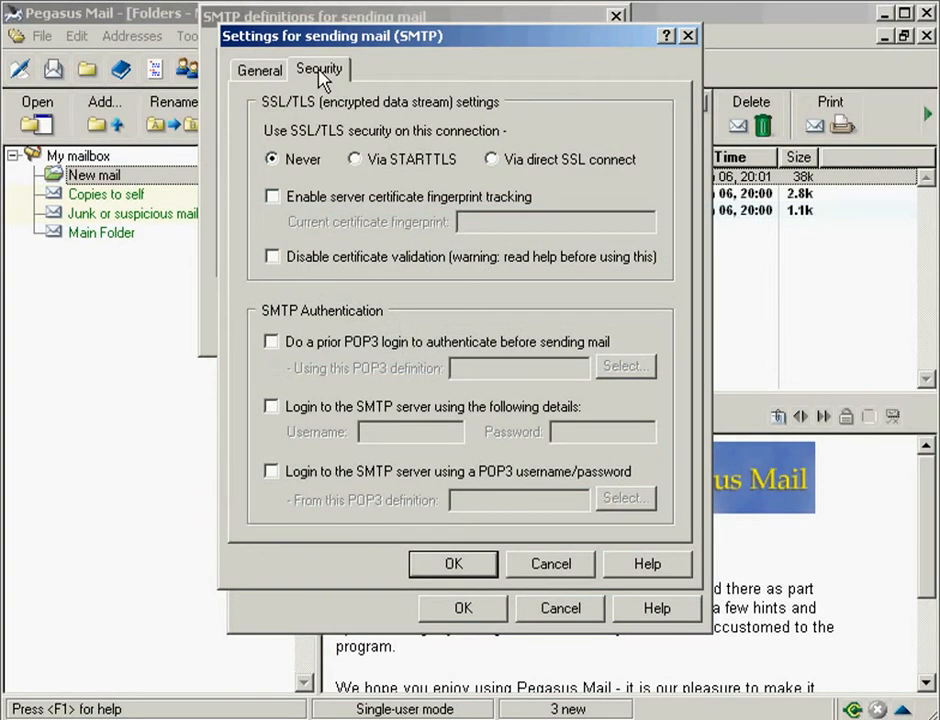
click(271, 472)
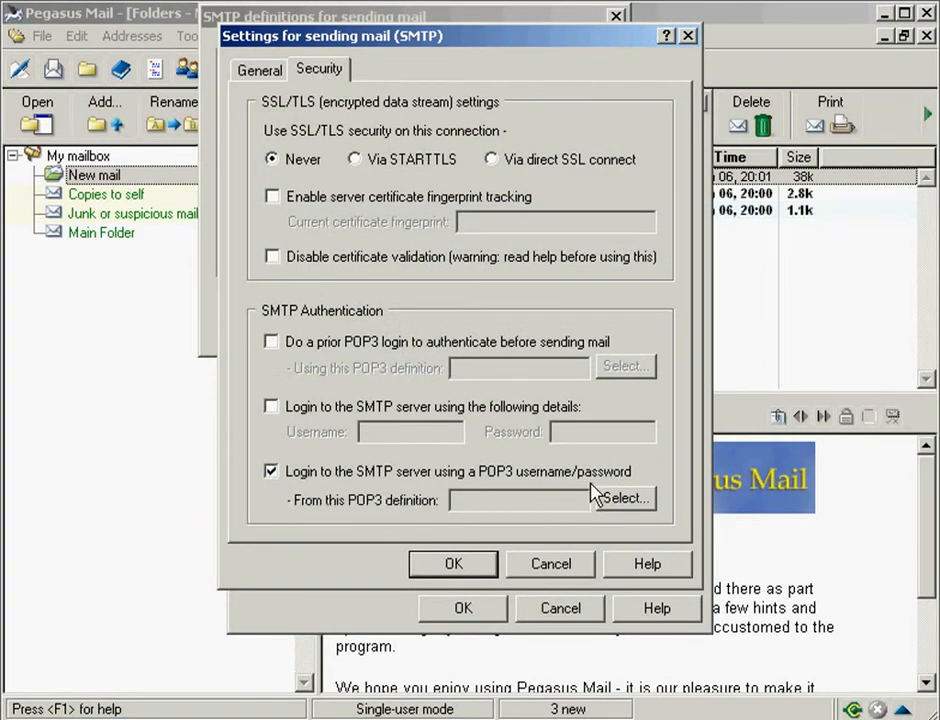
click(625, 500)
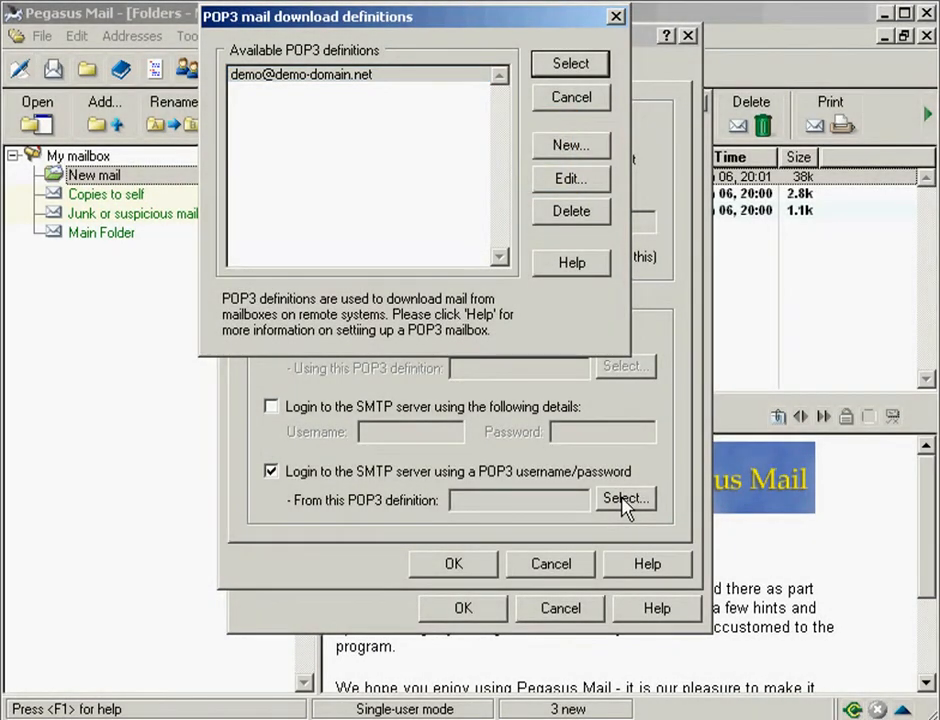
click(388, 77)
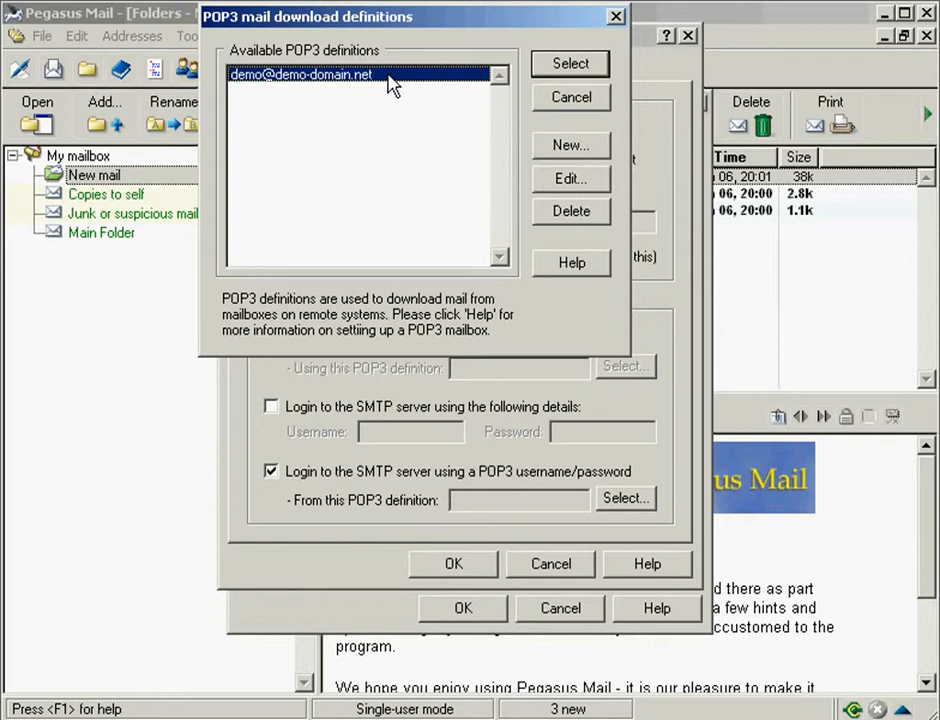
click(566, 64)
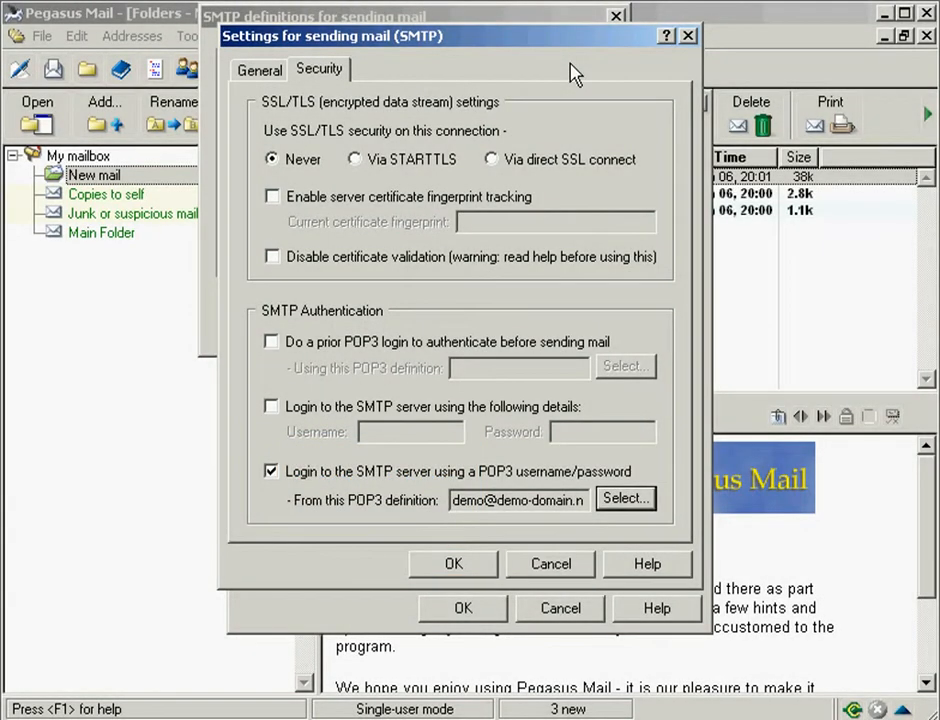
click(453, 566)
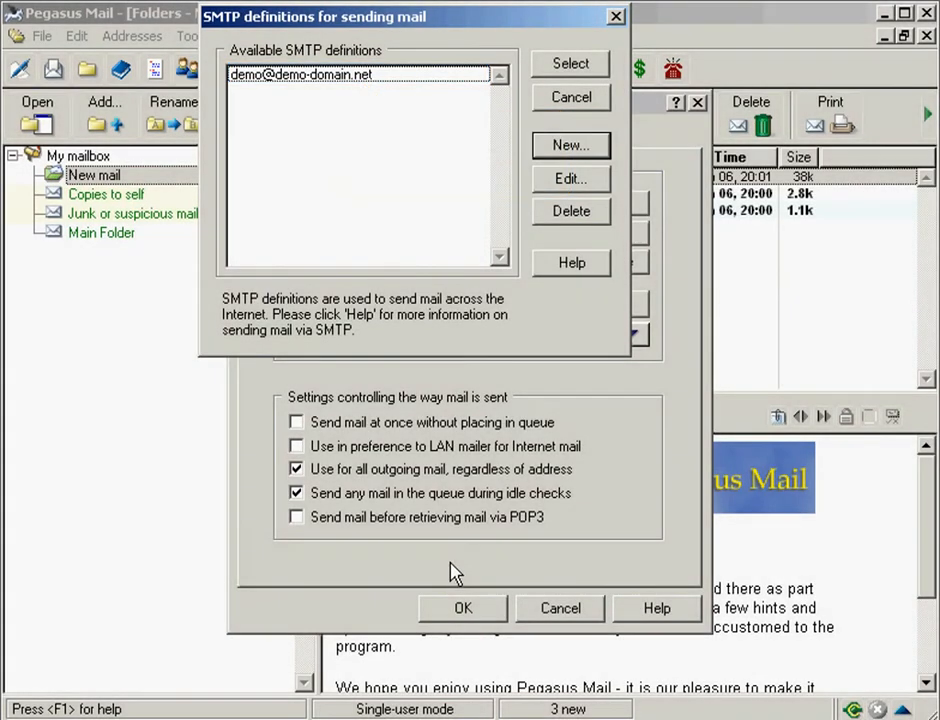
Step: Add the account's SMTP definition to the sending hosts and close Internet Mail Options
click(390, 80)
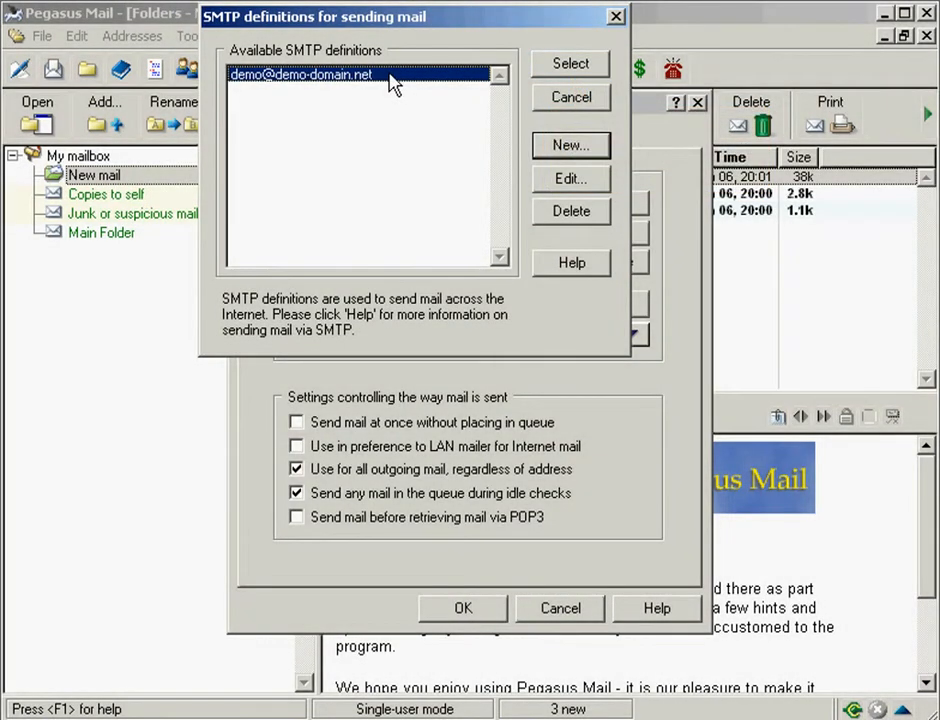
click(571, 64)
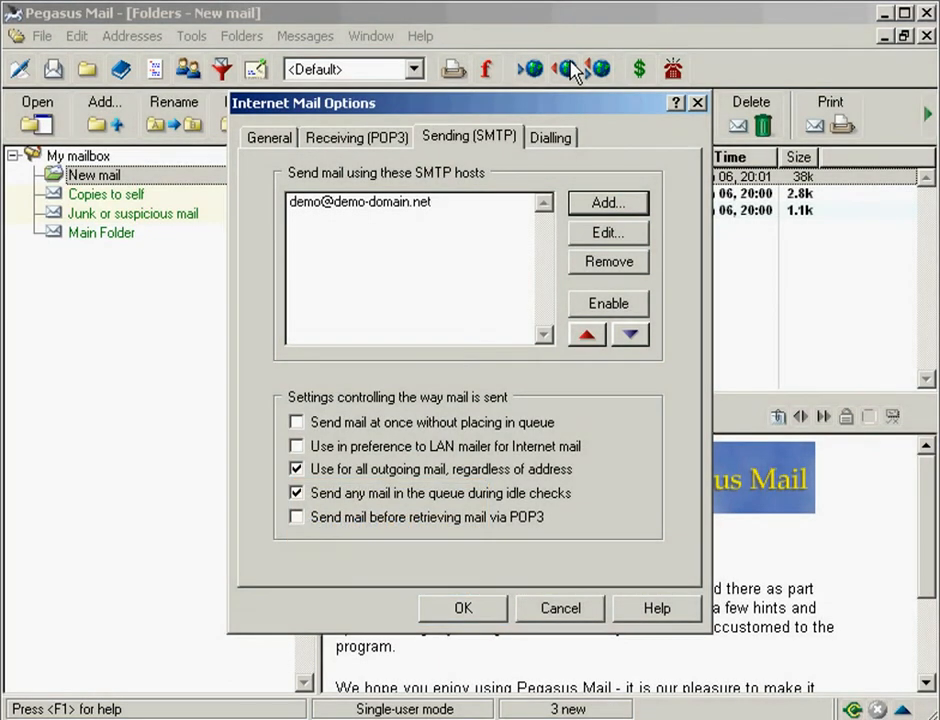
click(465, 612)
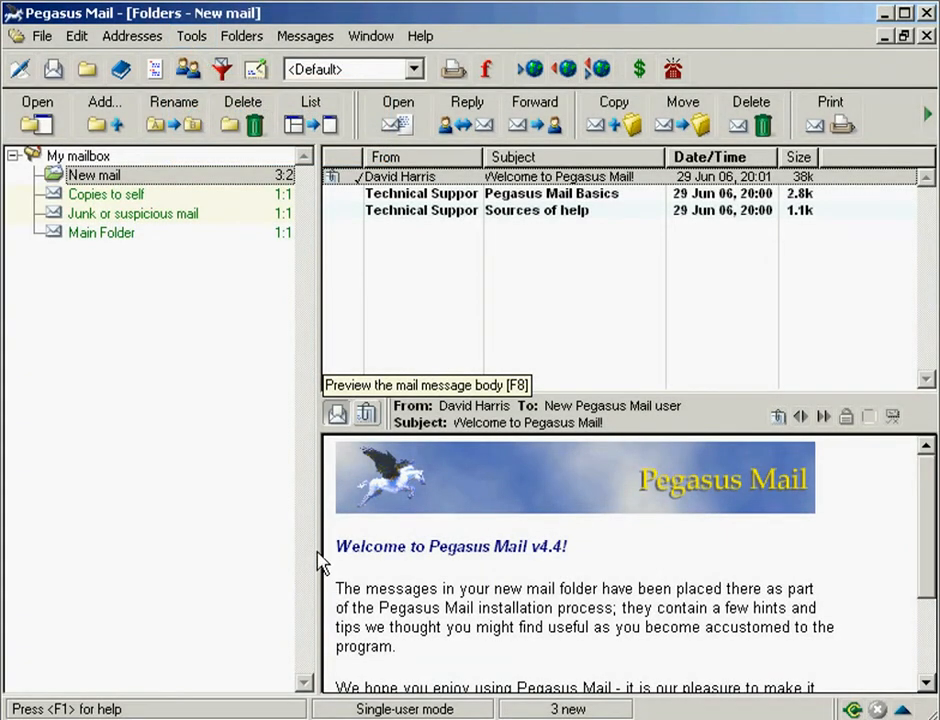
Step: Reopen Internet options, remove the demo POP3 host from the checked hosts, and save
click(191, 40)
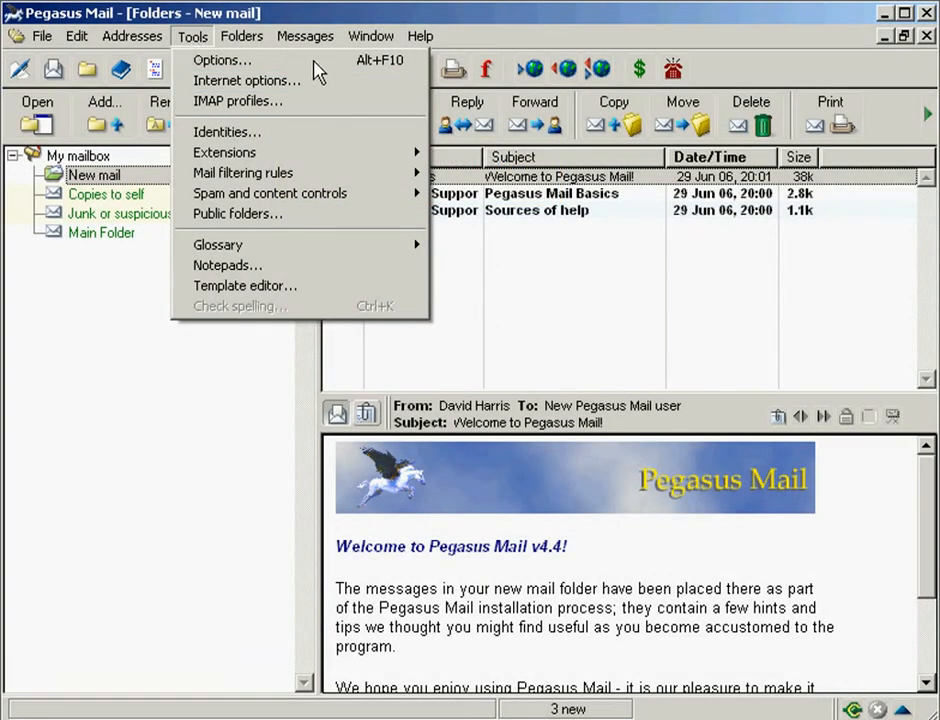
click(326, 80)
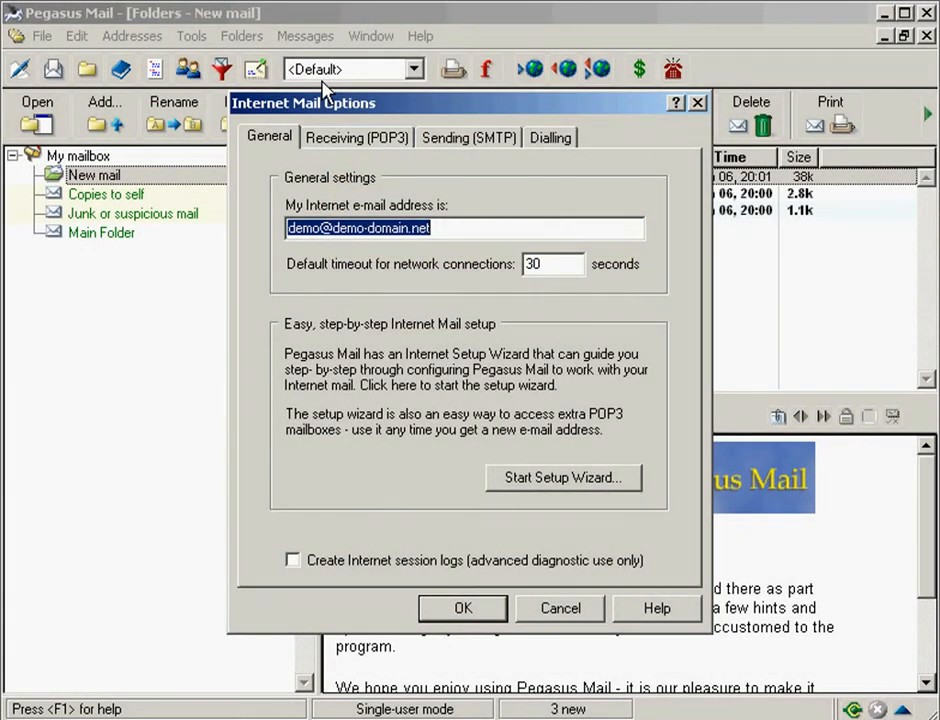
click(361, 143)
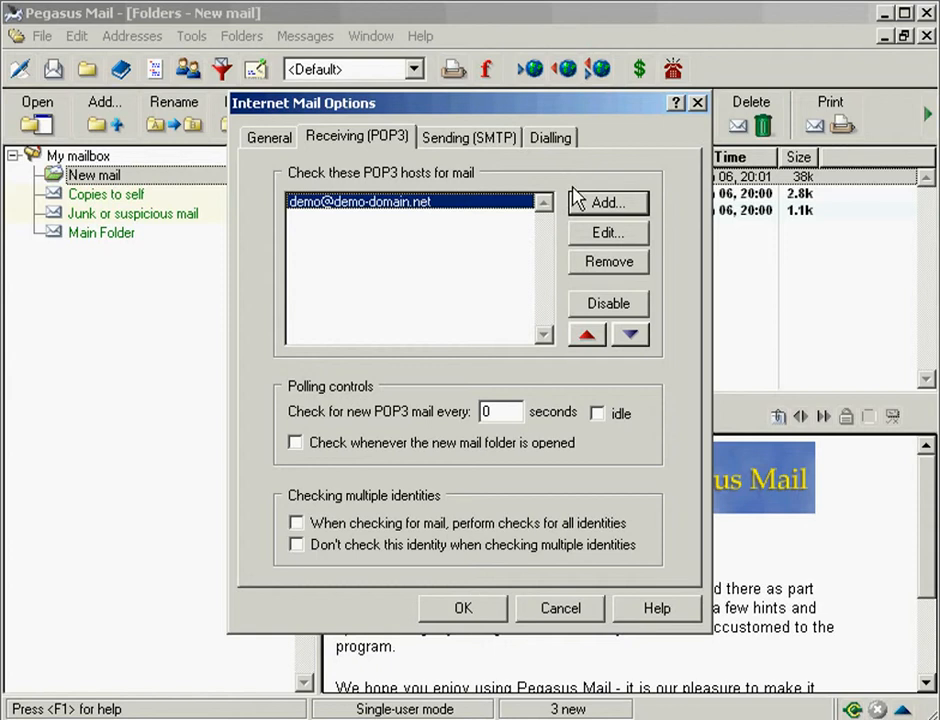
click(609, 263)
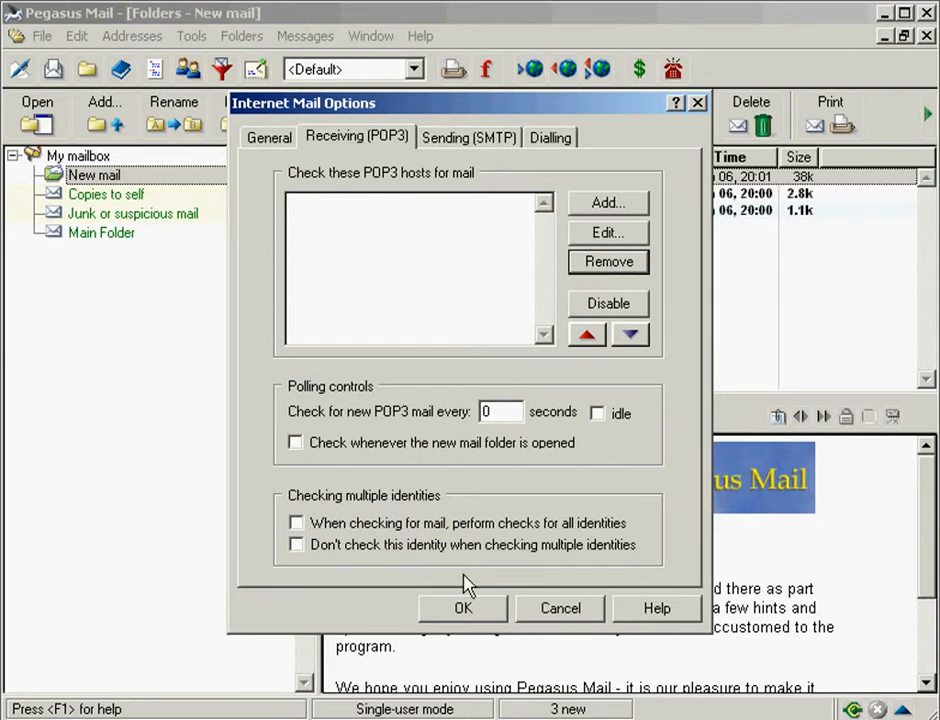
click(464, 609)
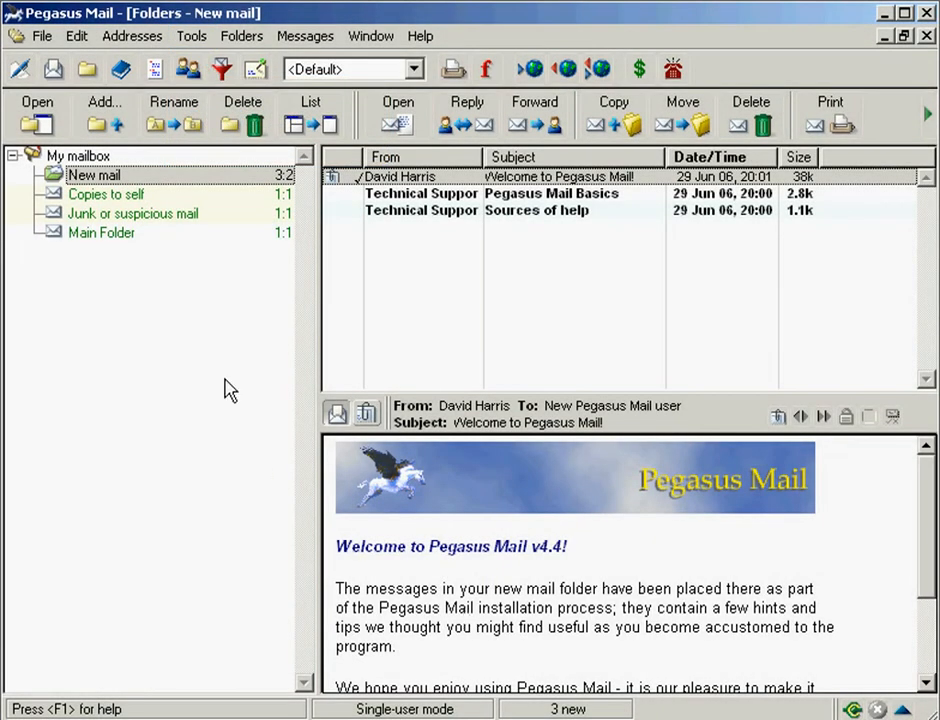
Step: Open Tools > IMAP profiles and start a new IMAP mailbox profile
click(190, 38)
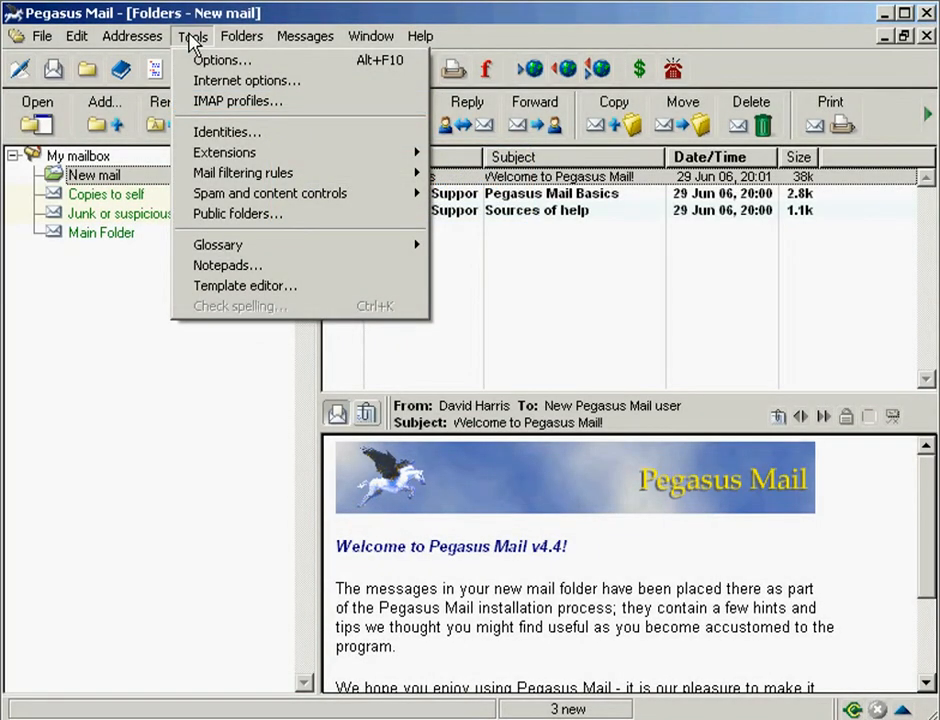
click(305, 102)
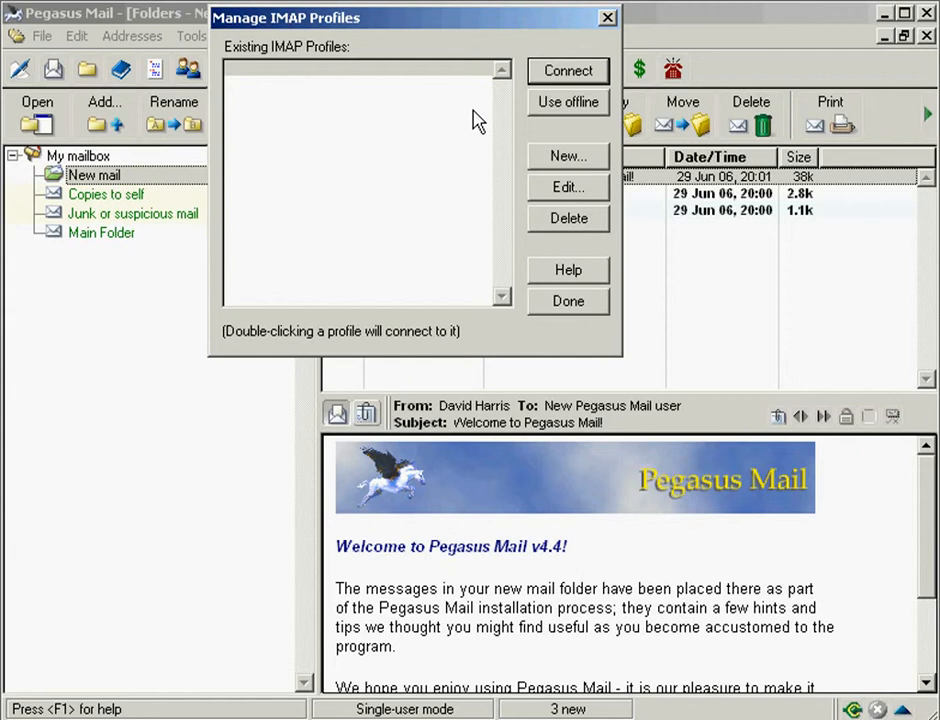
click(570, 157)
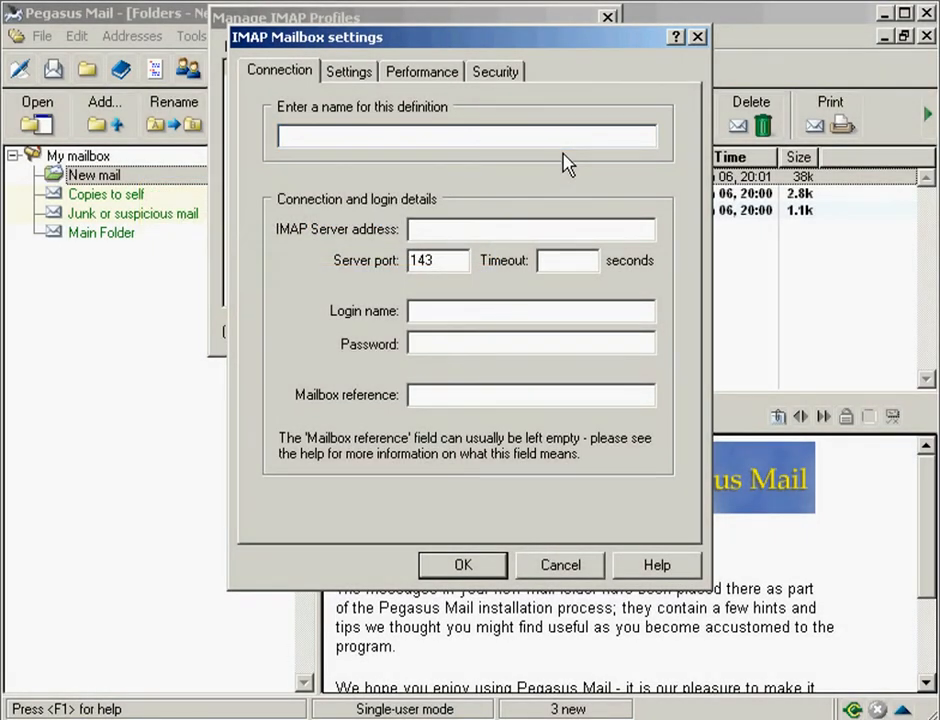
Step: Name the new IMAP profile after the account's e-mail address and set its server to mail.demo-domain.net
text(demo@demo-dom)
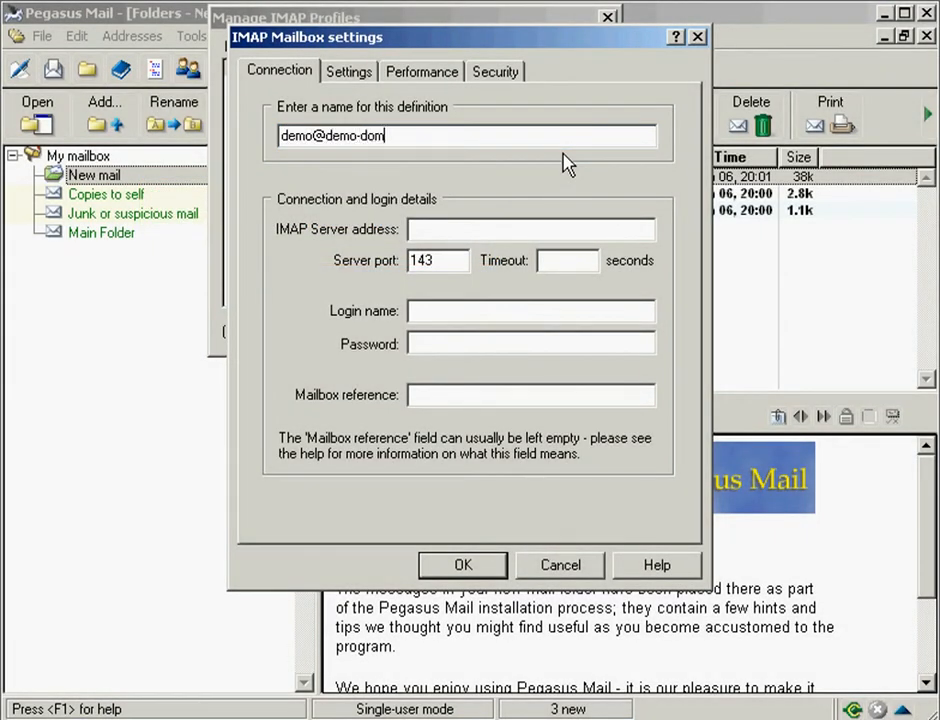
text(ain.net)
key(Tab)
click(415, 238)
text(mail.dem)
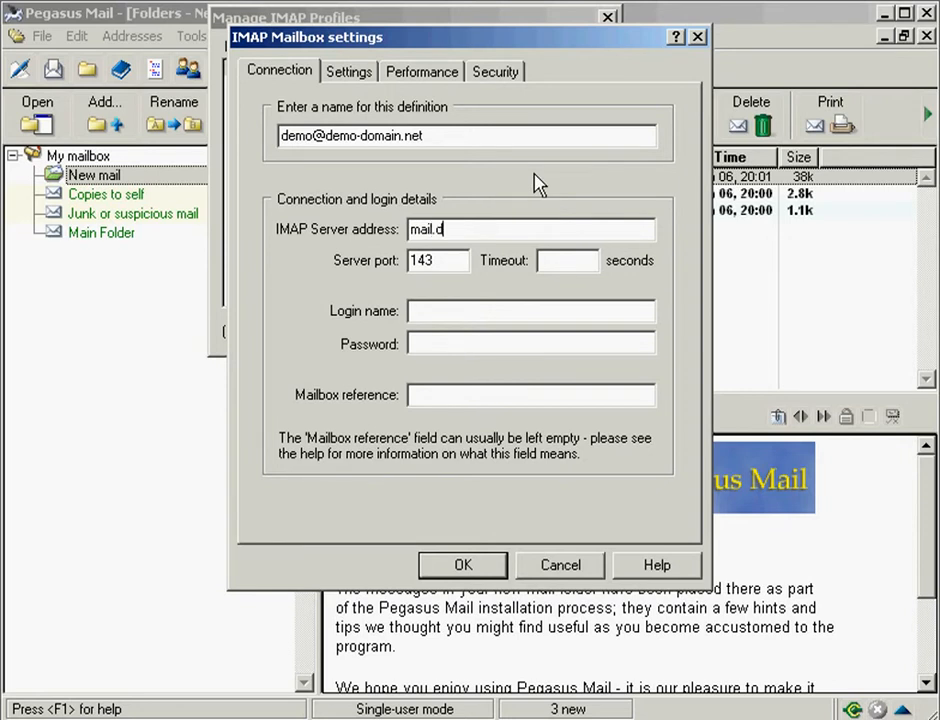
text(o-domain.net)
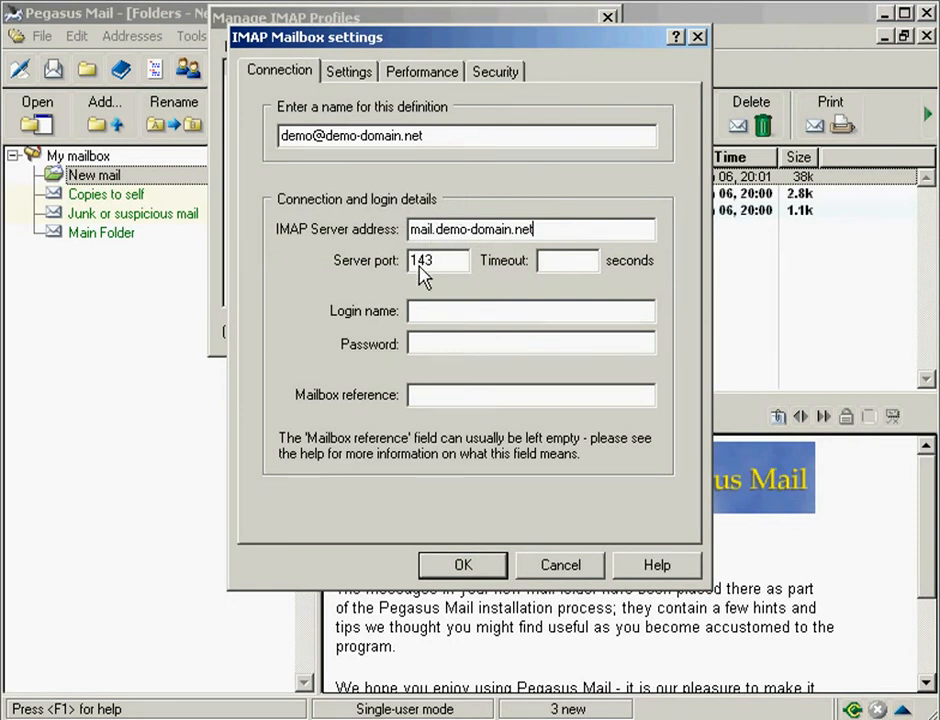
Step: Enter the account's e-mail address as login name and its password, then save the profile and close the manager
click(417, 320)
text(demo@demo-domain.net)
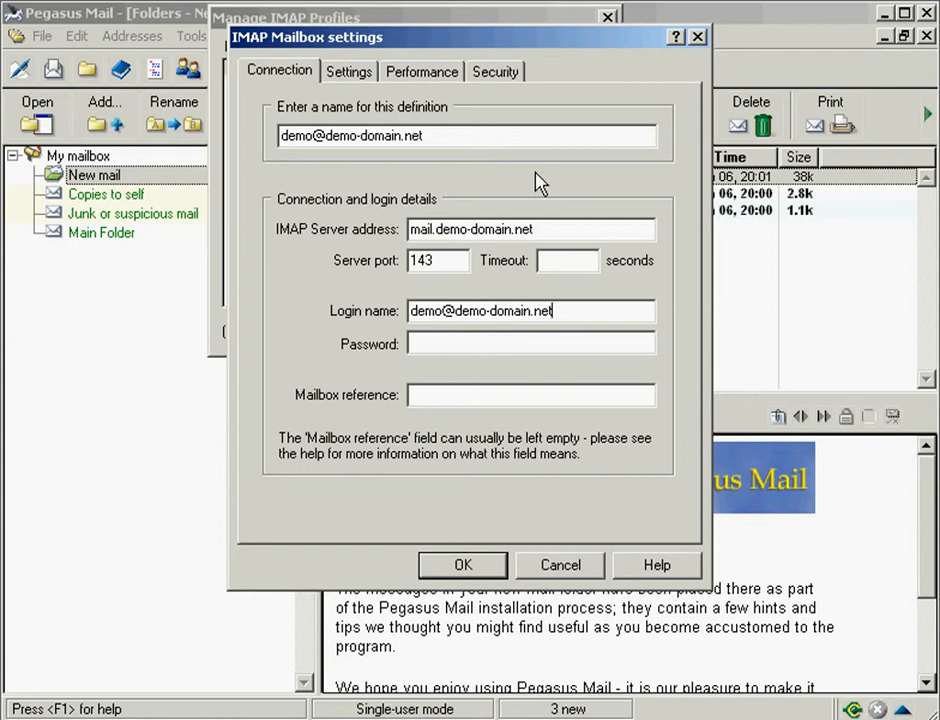
key(Tab)
click(413, 346)
text(*****)
click(463, 565)
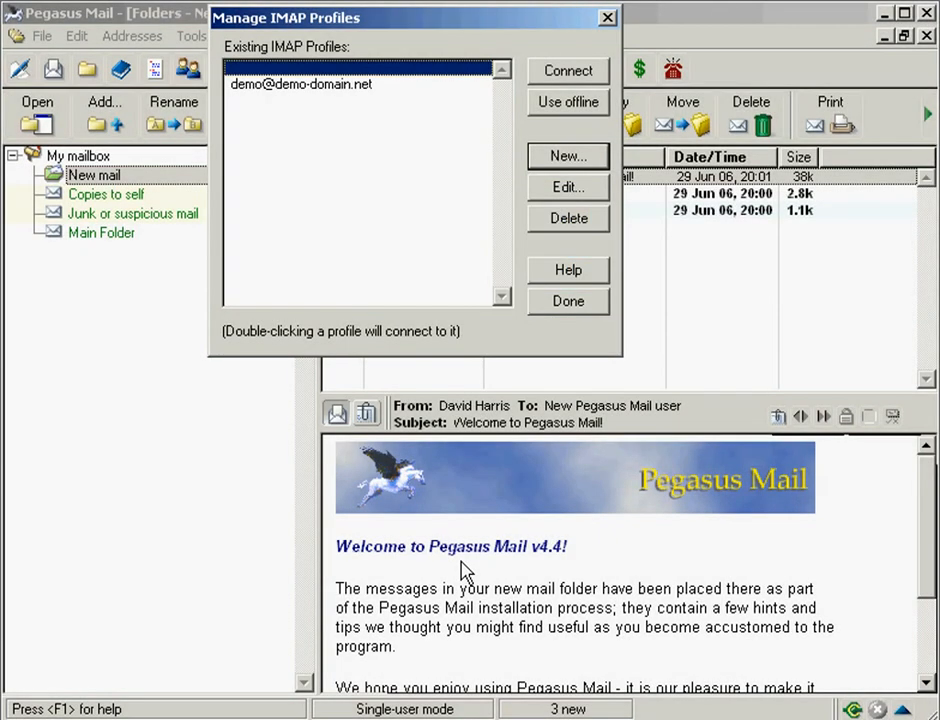
click(568, 300)
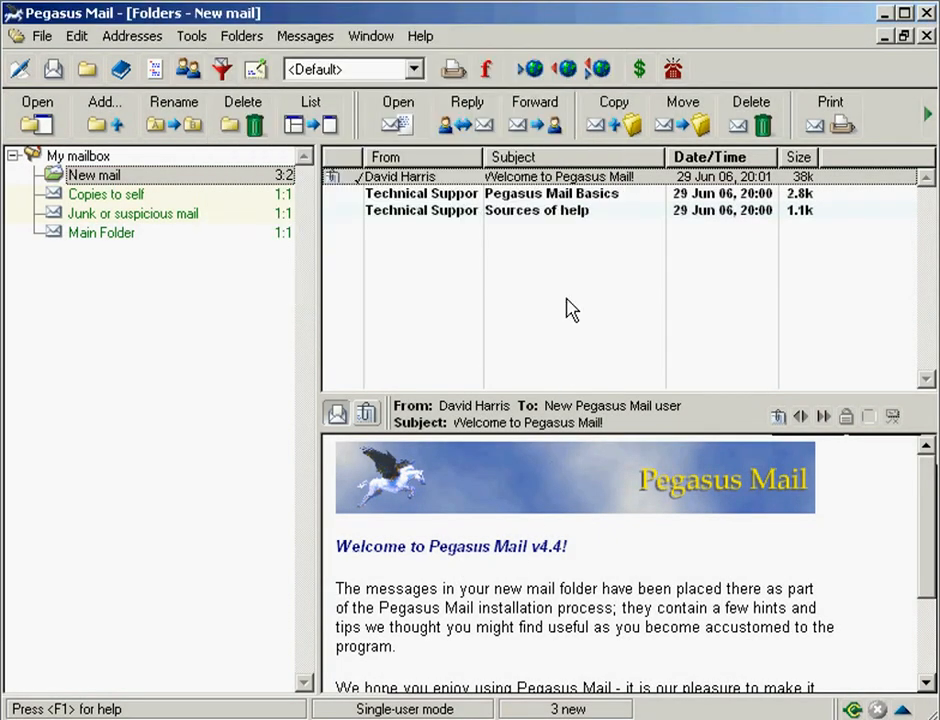